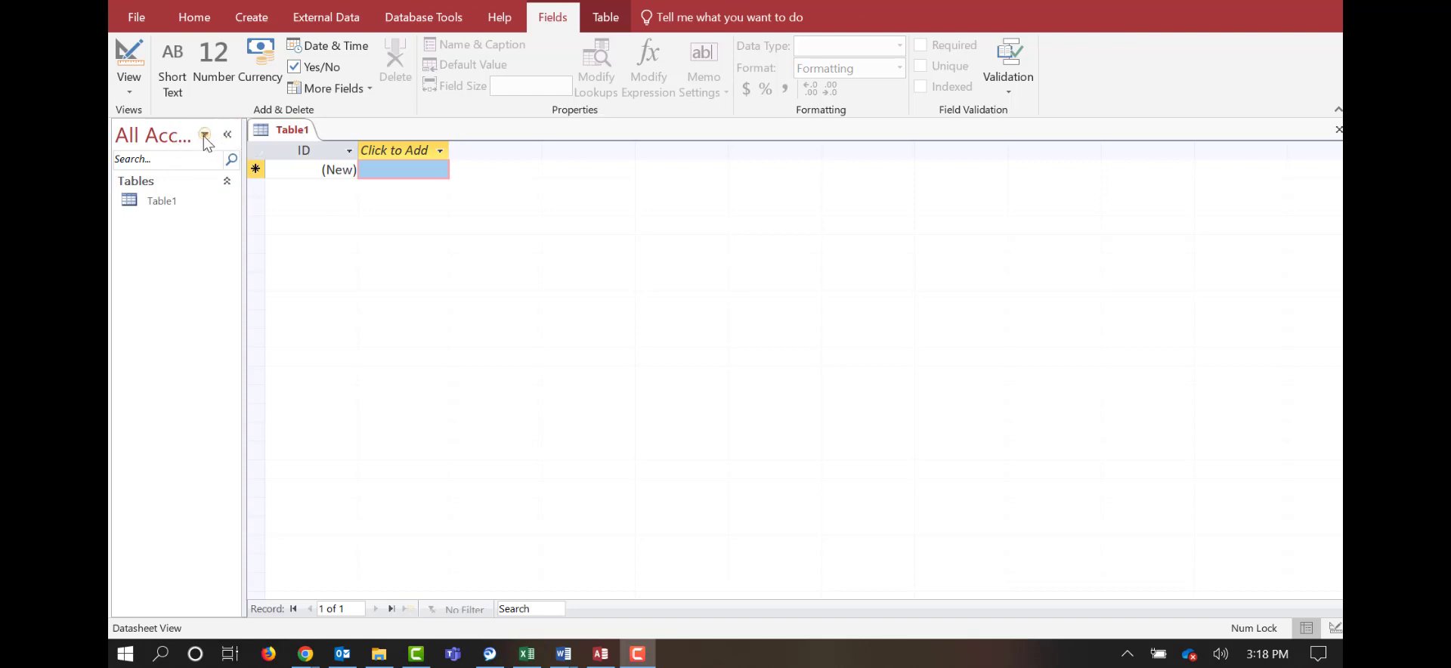
Look through the navigation pane's category options, then briefly switch to the Word window.
{"action": "left_click", "coordinate": [203, 136]}
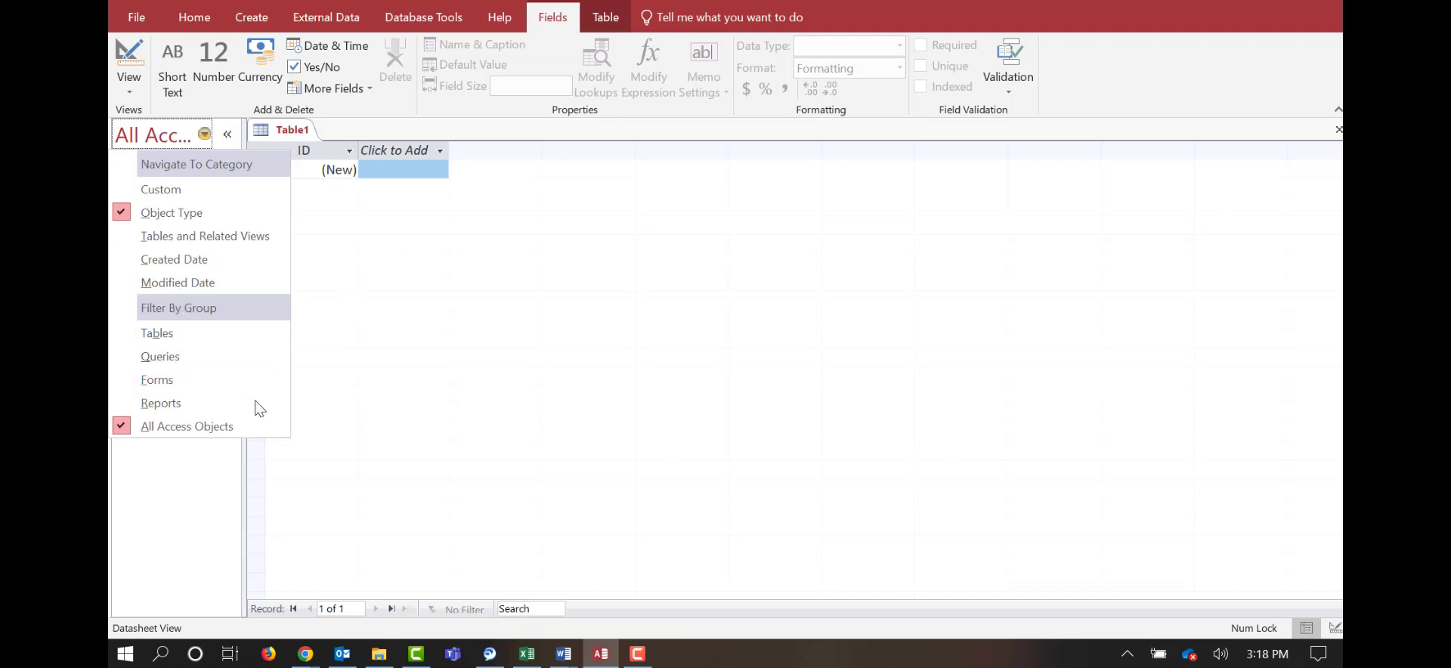
{"action": "left_click", "coordinate": [144, 519]}
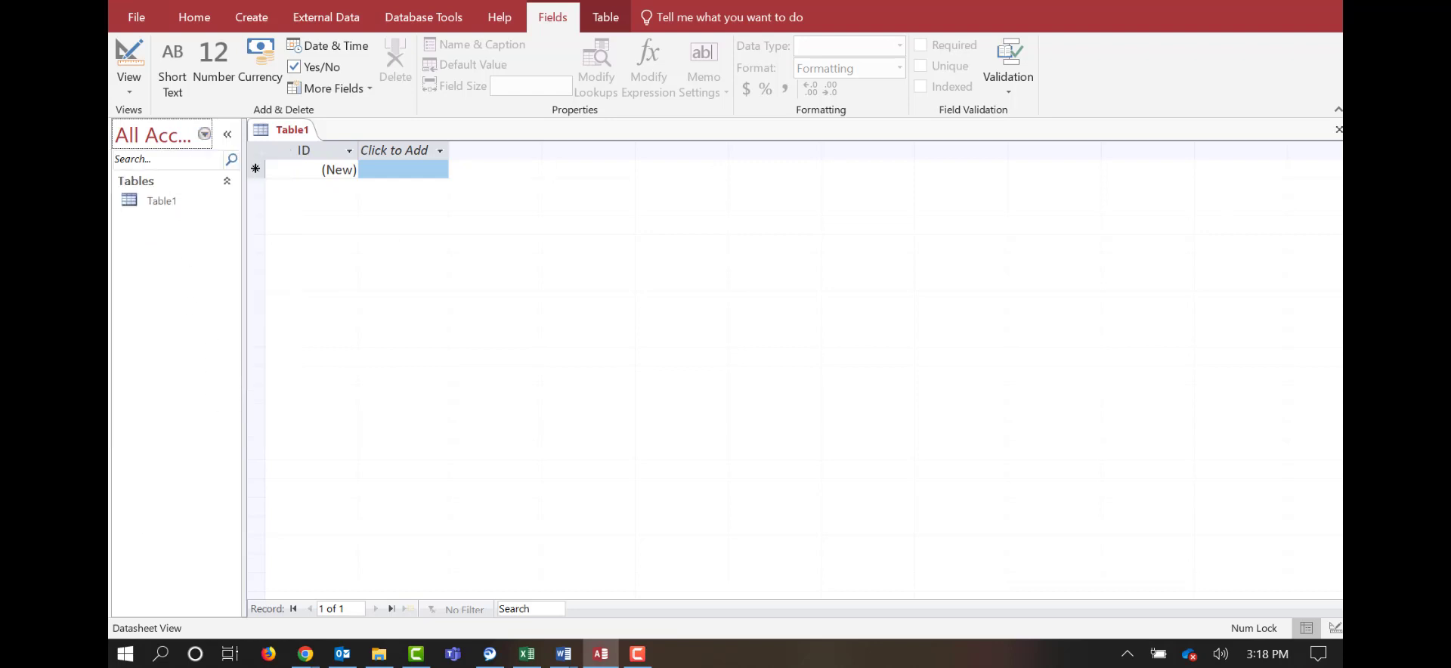
{"action": "left_click", "coordinate": [563, 654]}
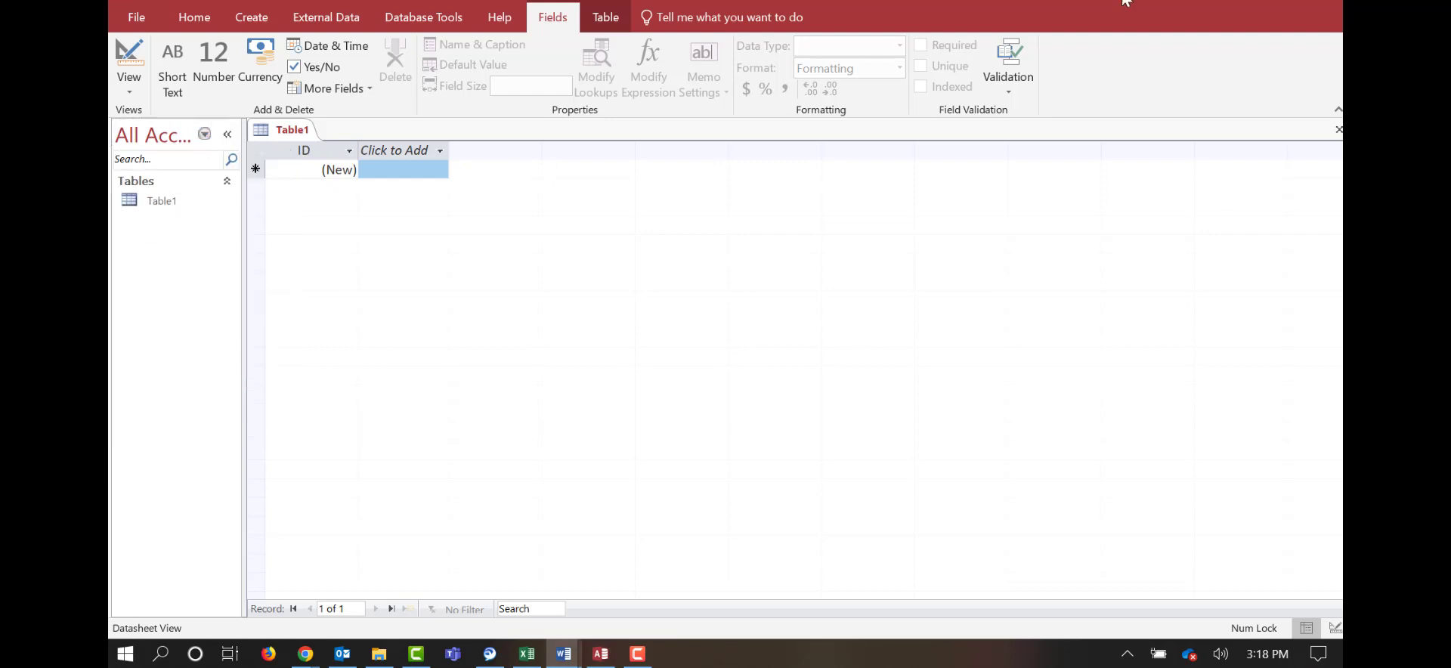
Back in Access, switch Table1 to Design View, which brings up the Save As prompt.
{"action": "left_click", "coordinate": [133, 92]}
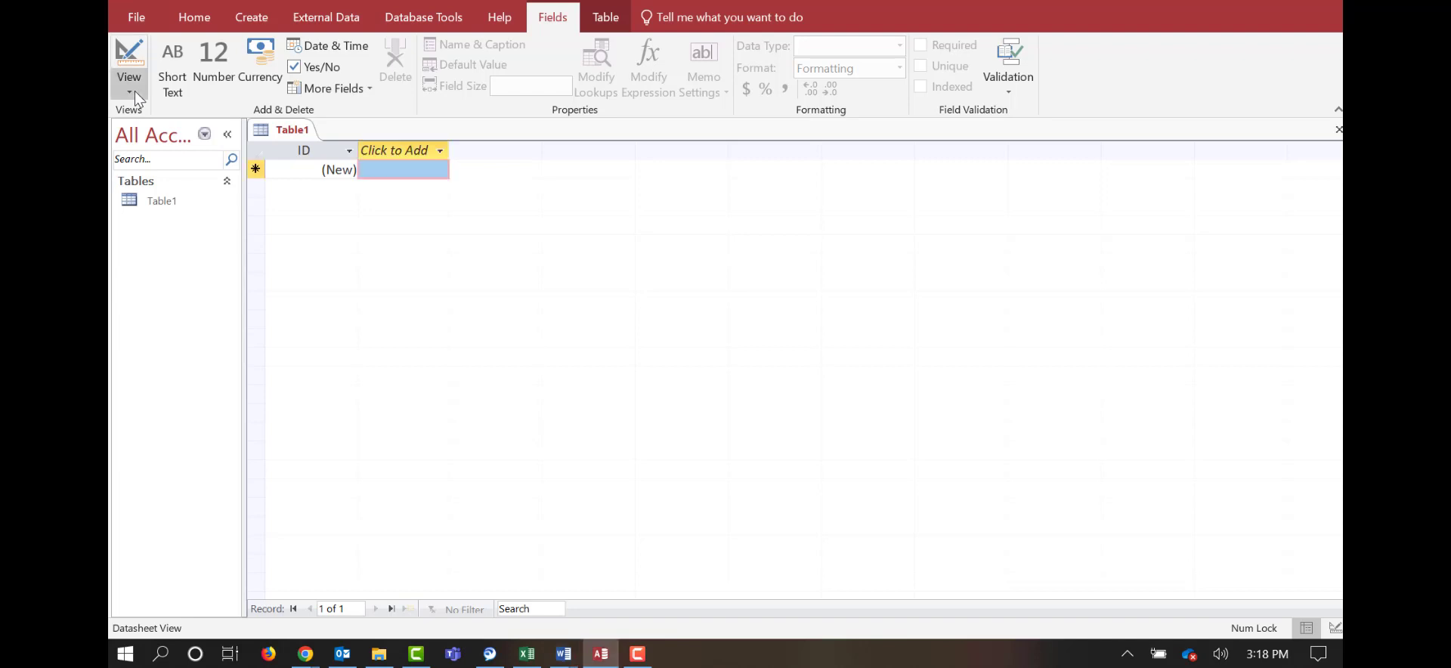
{"action": "left_click", "coordinate": [134, 92]}
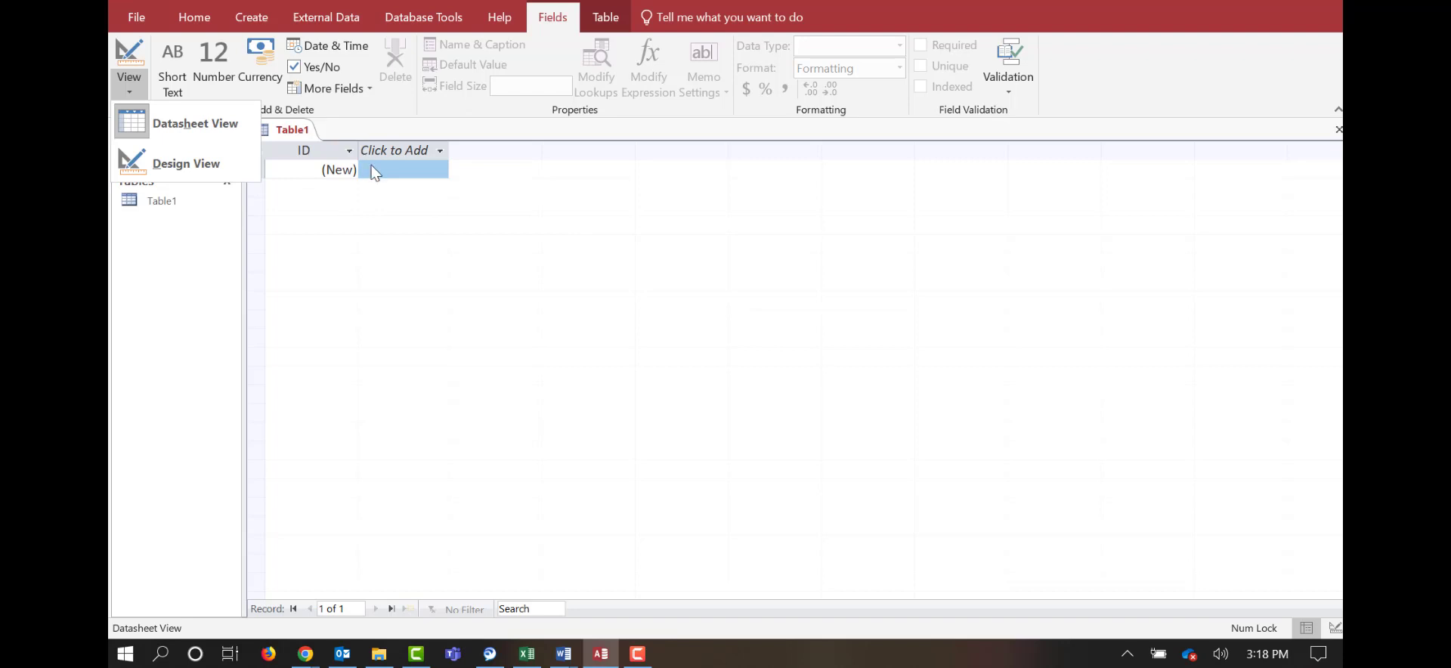
{"action": "left_click", "coordinate": [180, 162]}
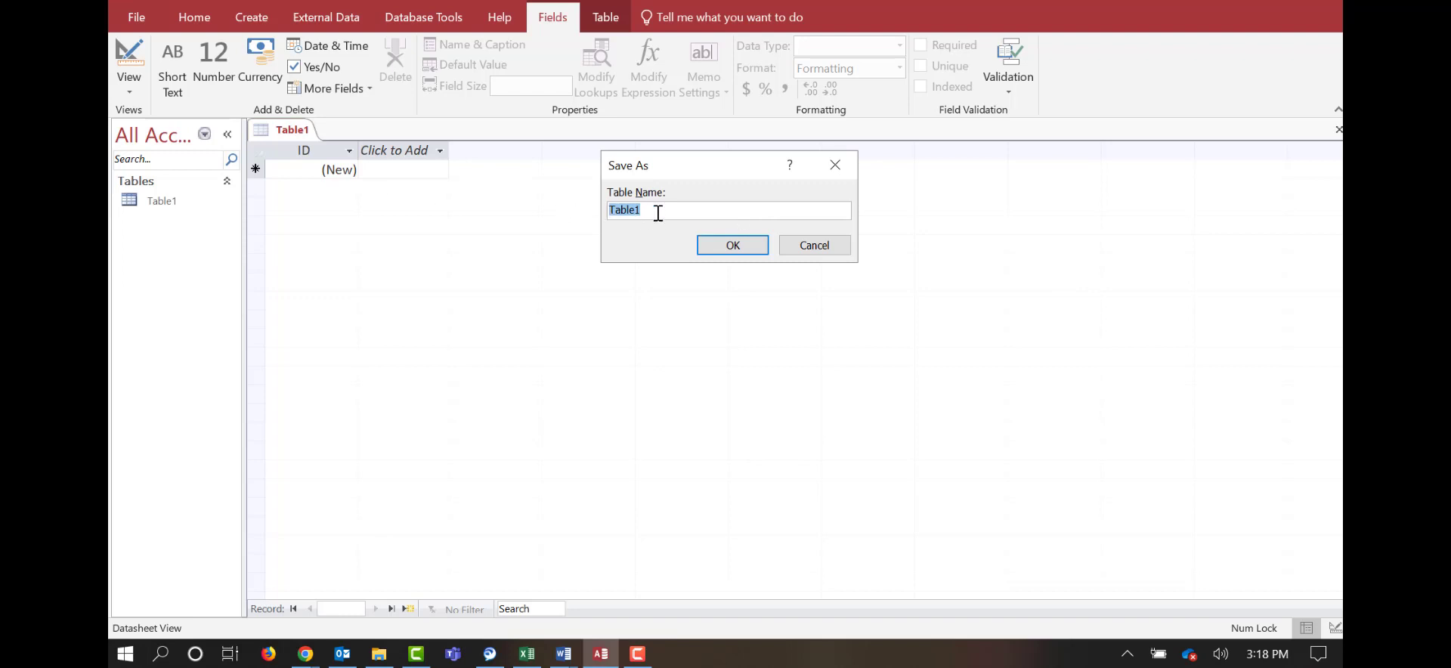
Name the table 'Tbl_Courses' and confirm the save.
{"action": "type", "text": "Tbl_Courses"}
{"action": "left_click", "coordinate": [763, 252]}
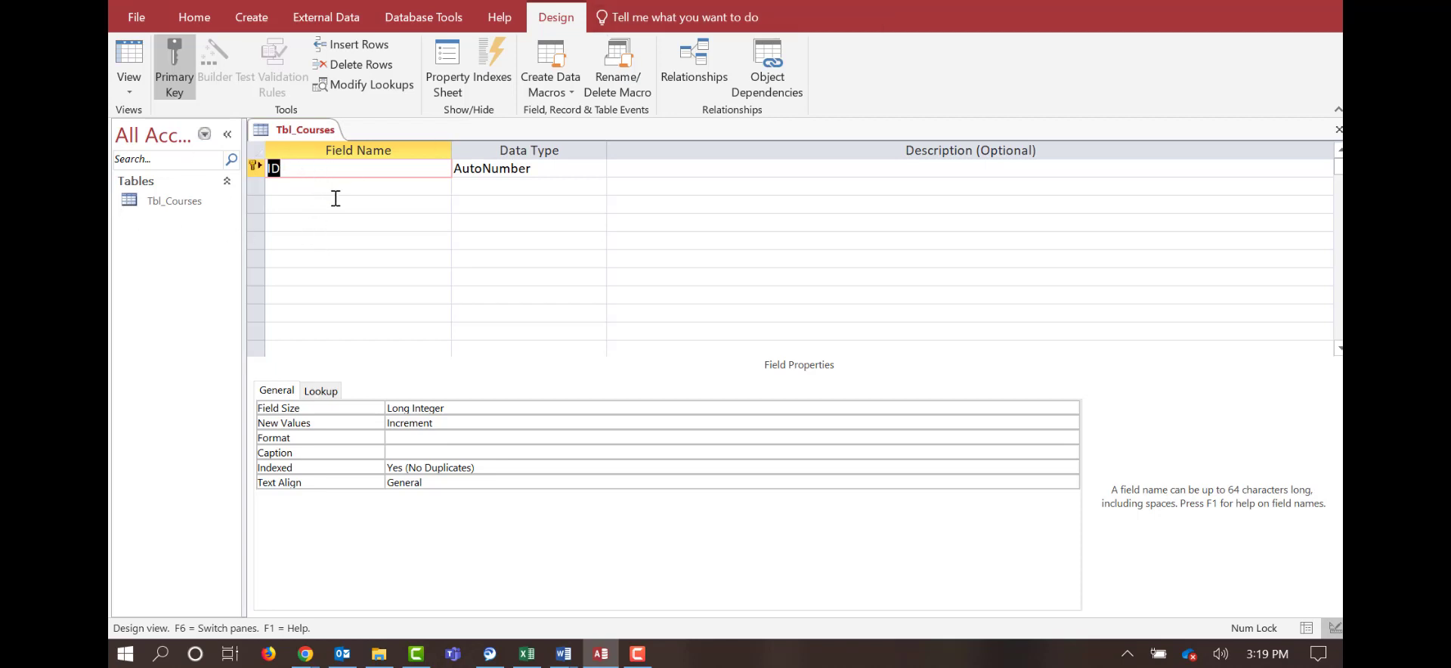
Replace the ID field with 'Course number' and change its data type from AutoNumber to Number.
{"action": "key", "text": "F10"}
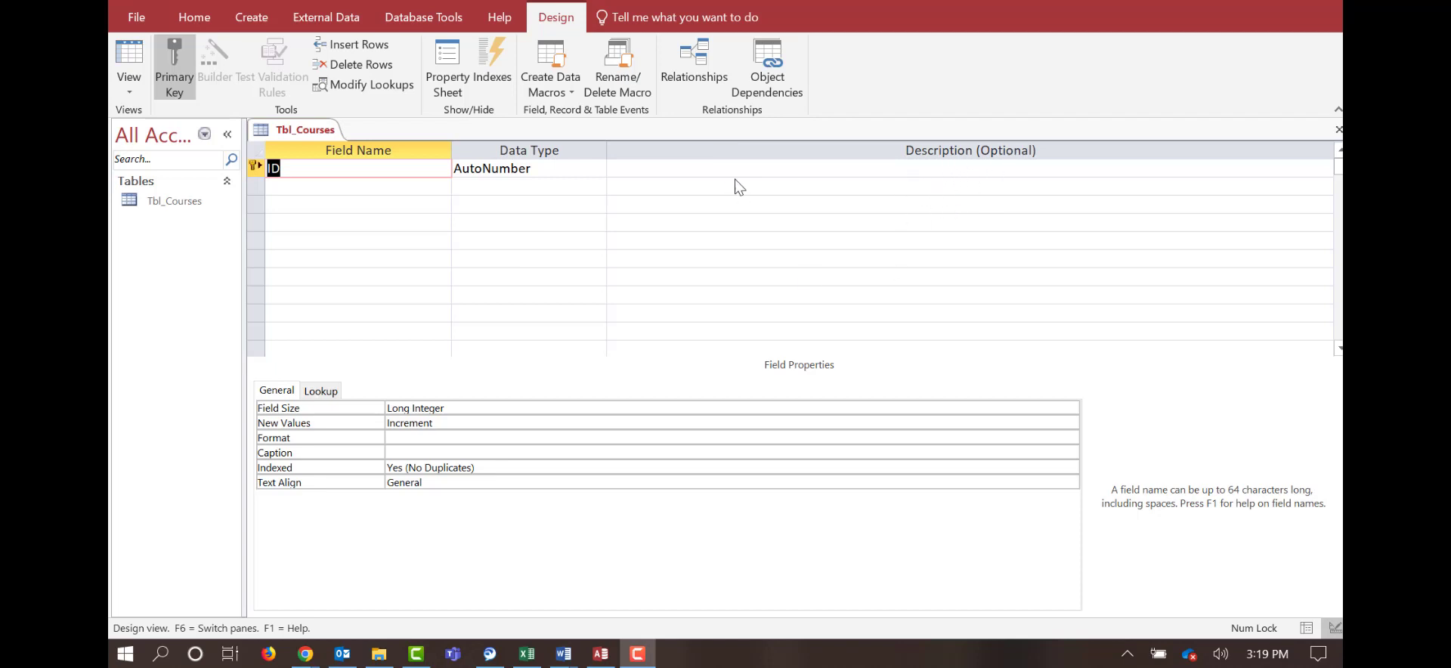
{"action": "left_click", "coordinate": [355, 168]}
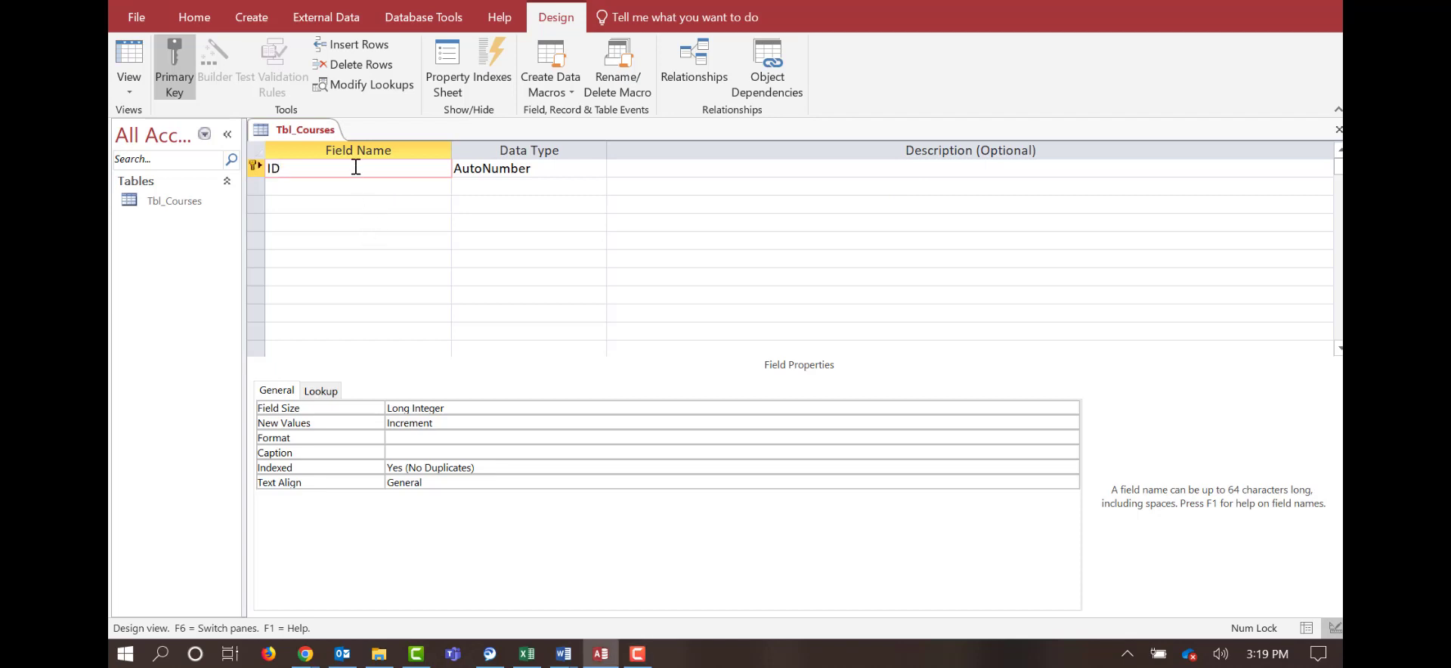
{"action": "left_click_drag", "start_coordinate": [355, 167], "coordinate": [227, 168]}
{"action": "type", "text": "Course number"}
{"action": "left_click", "coordinate": [529, 169]}
{"action": "left_click", "coordinate": [597, 170]}
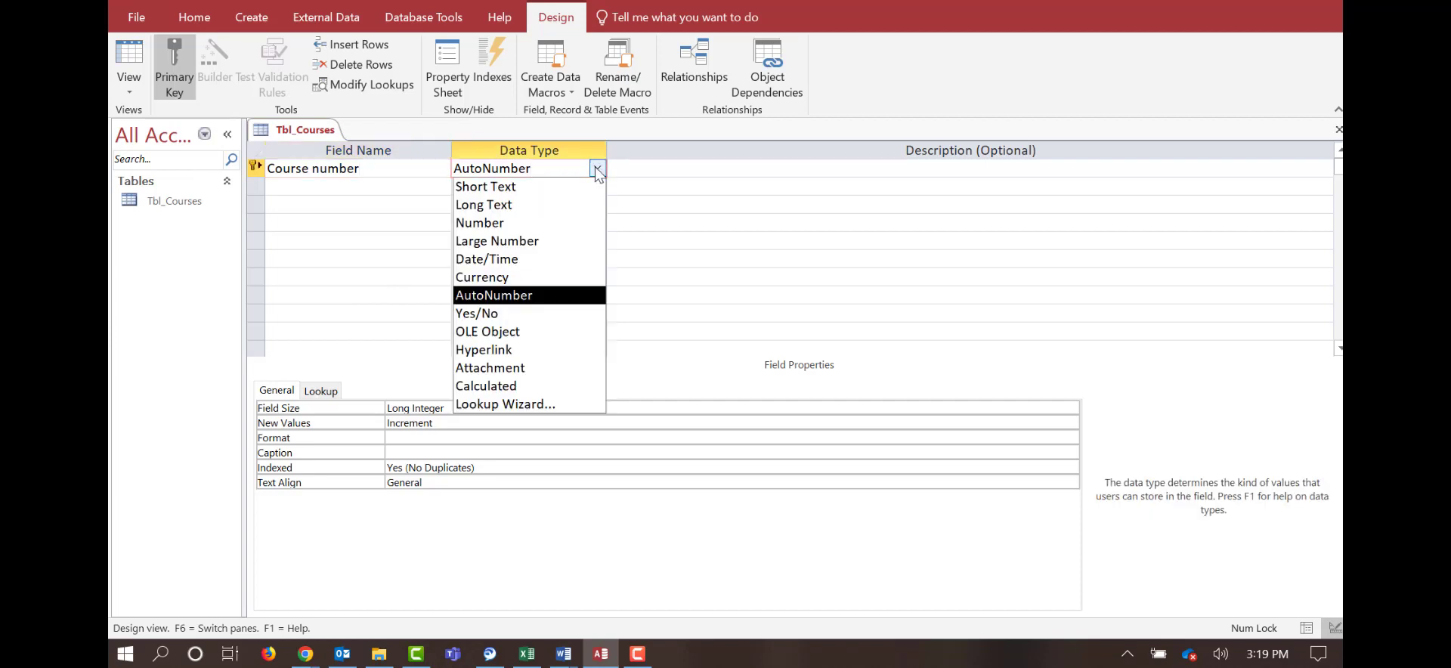
{"action": "left_click", "coordinate": [591, 223]}
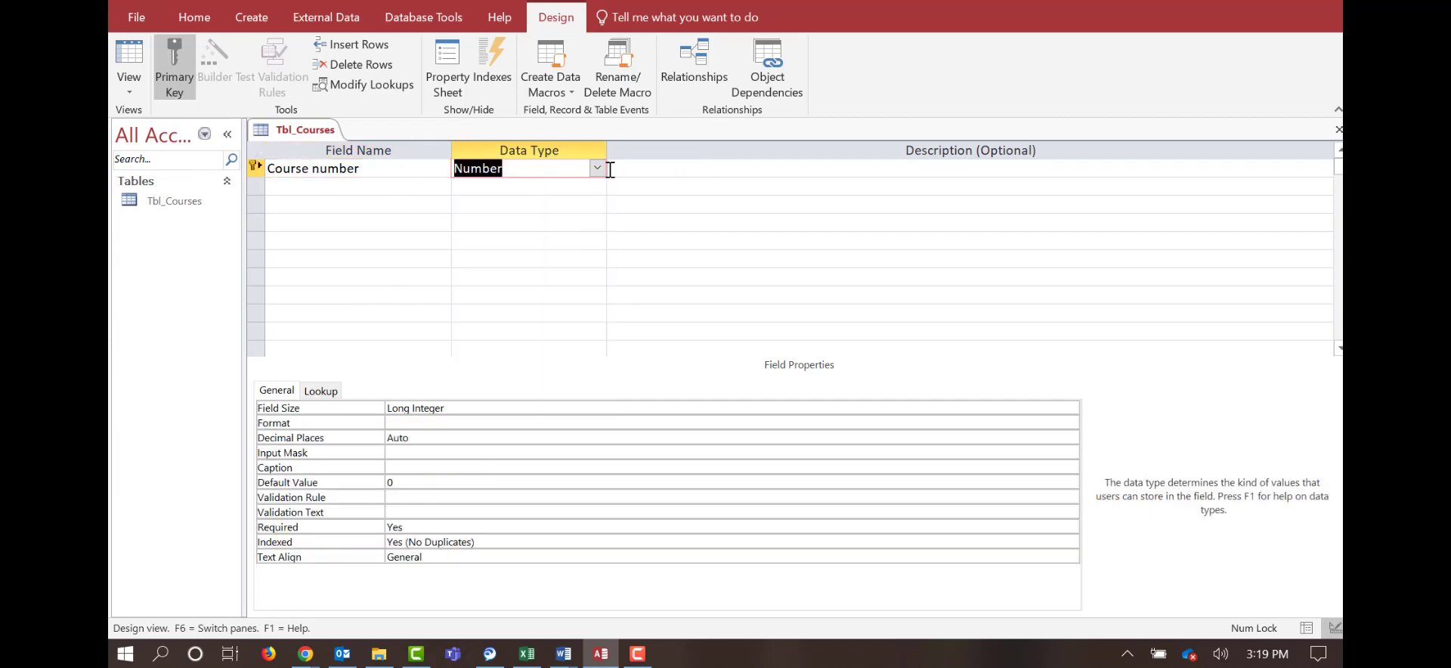
{"action": "left_click", "coordinate": [675, 175]}
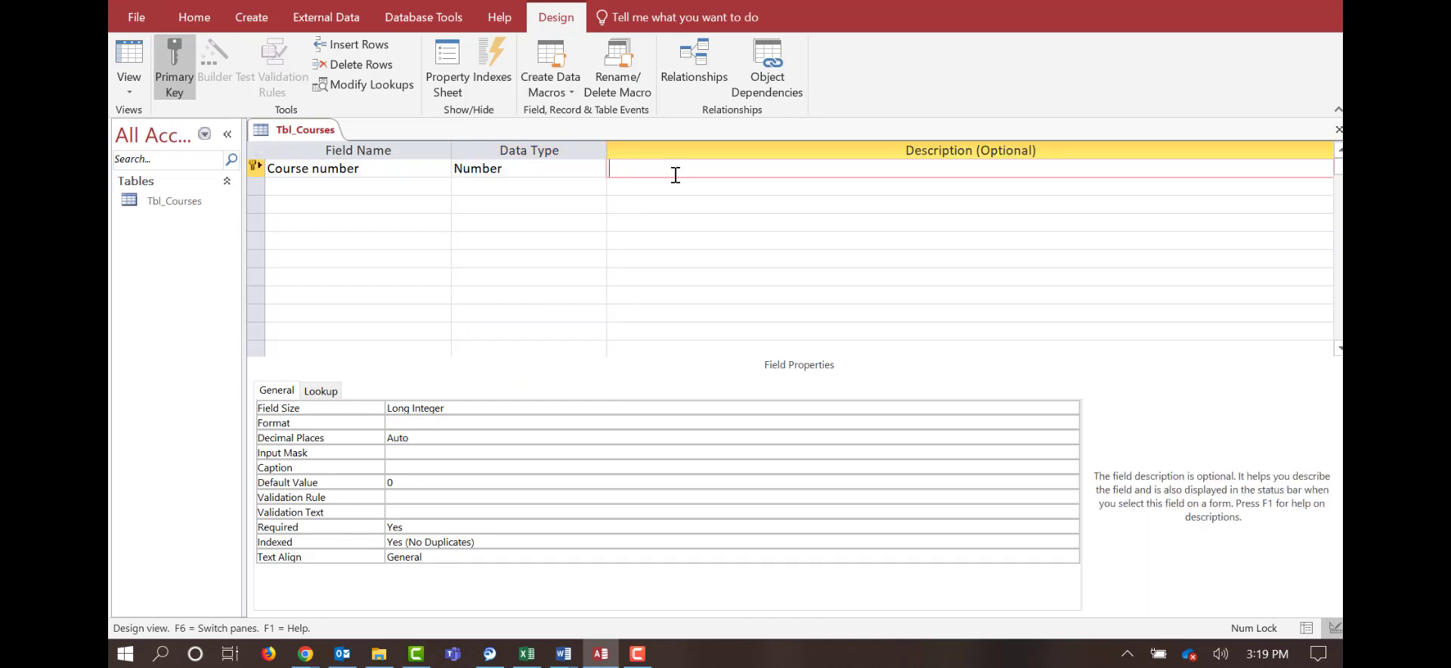
{"action": "key", "text": "Return"}
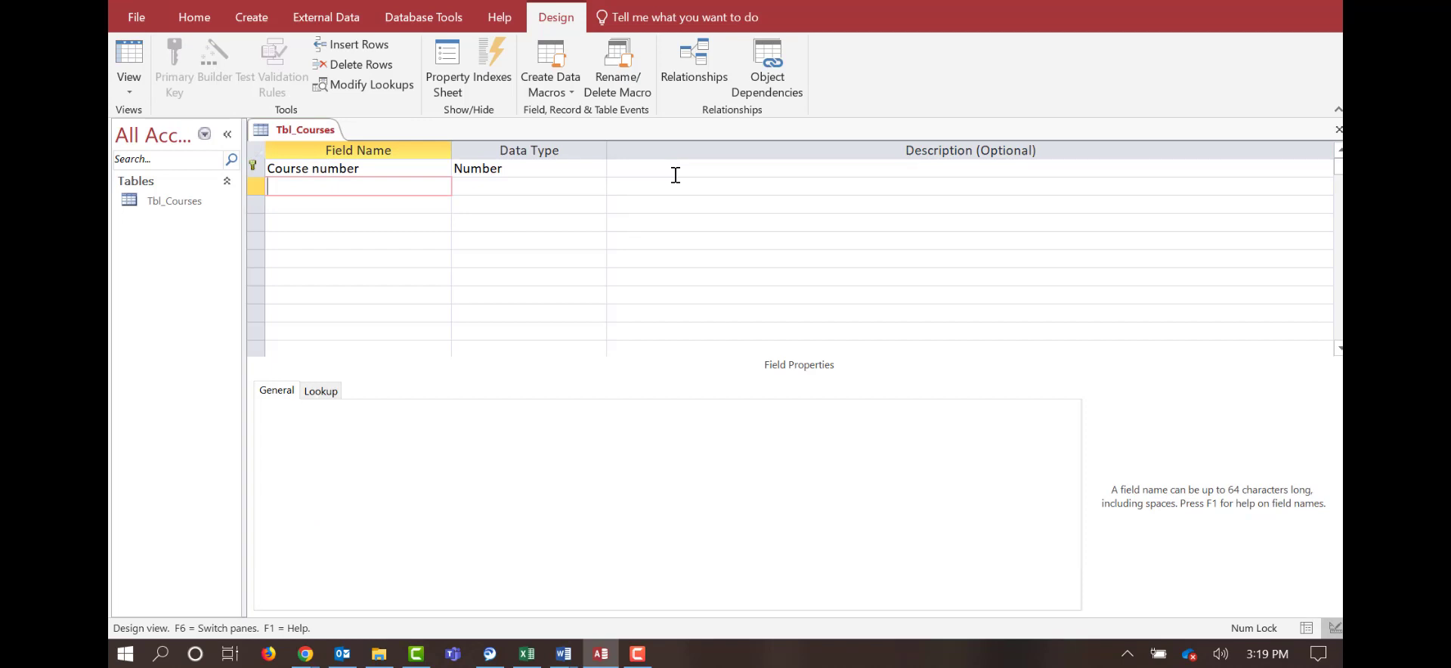
Add 'Course title' and 'Professor ID' as Short Text fields, plus a 'Semester hours' field typed Number.
{"action": "type", "text": "Course title"}
{"action": "key", "text": "Return"}
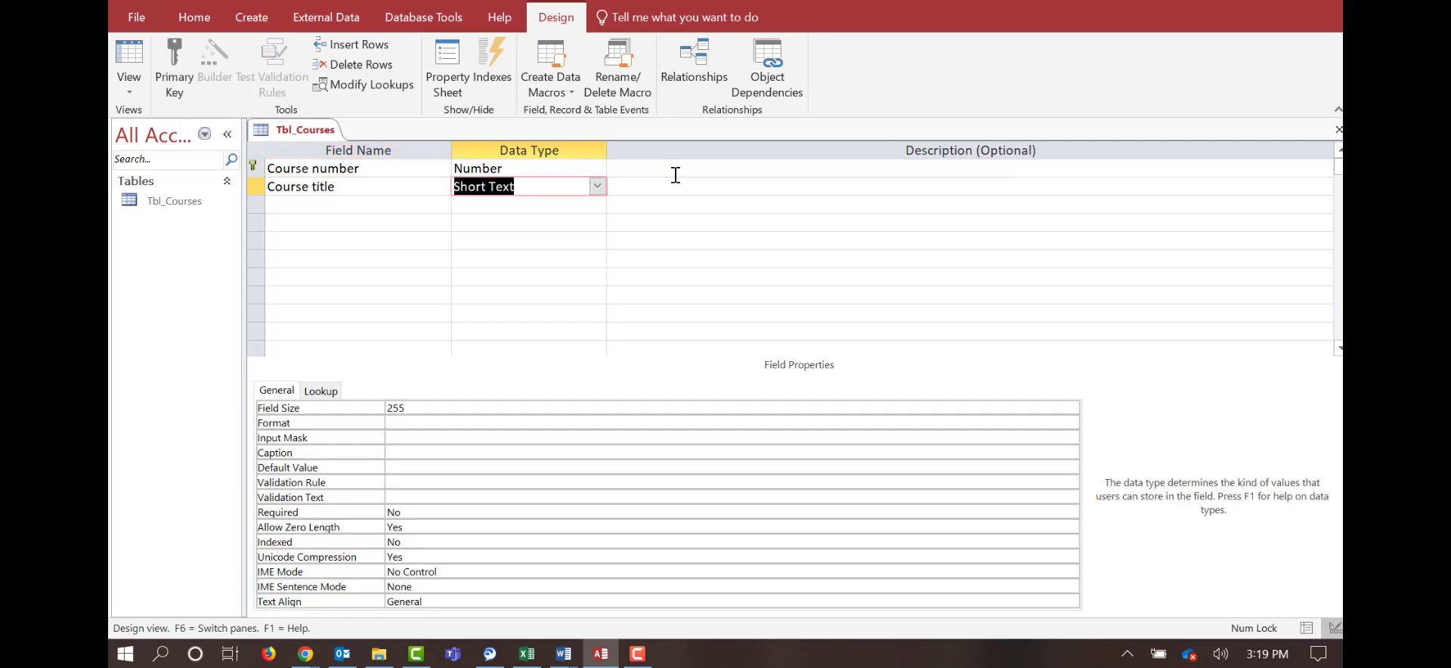
{"action": "key", "text": "Return"}
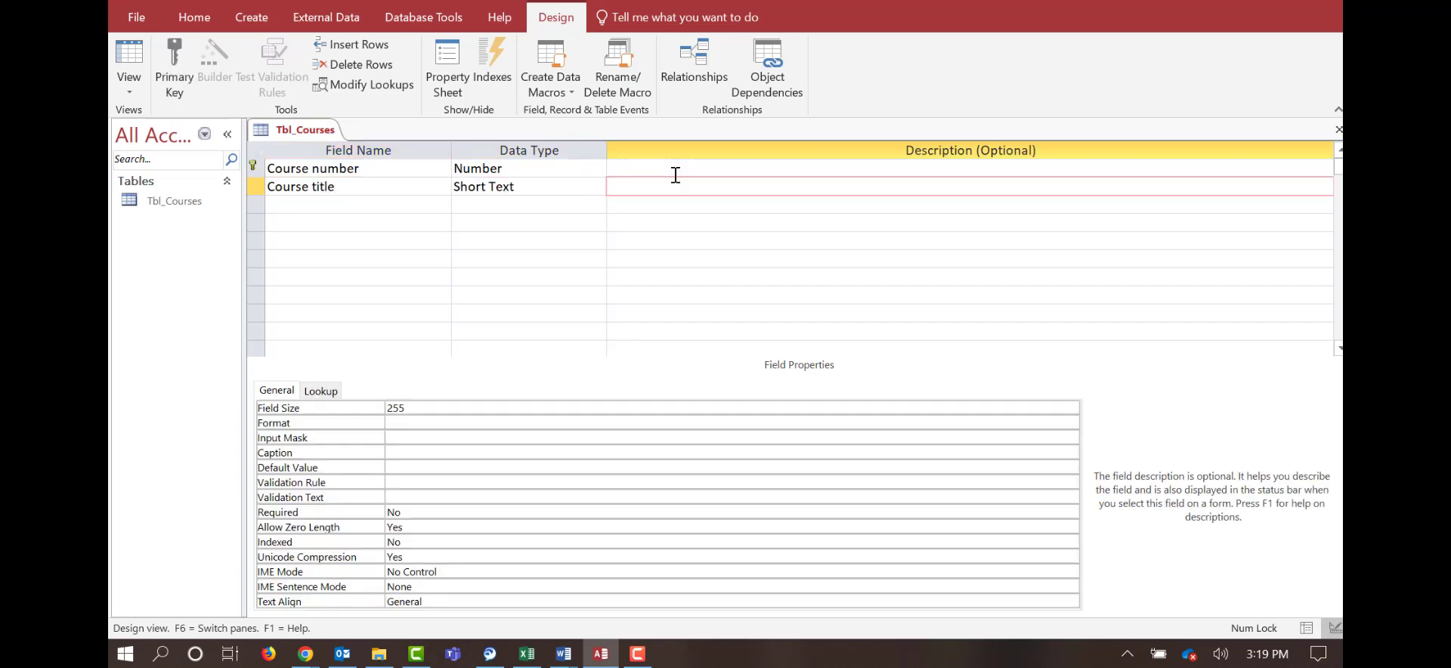
{"action": "key", "text": "Return"}
{"action": "type", "text": "Prof"}
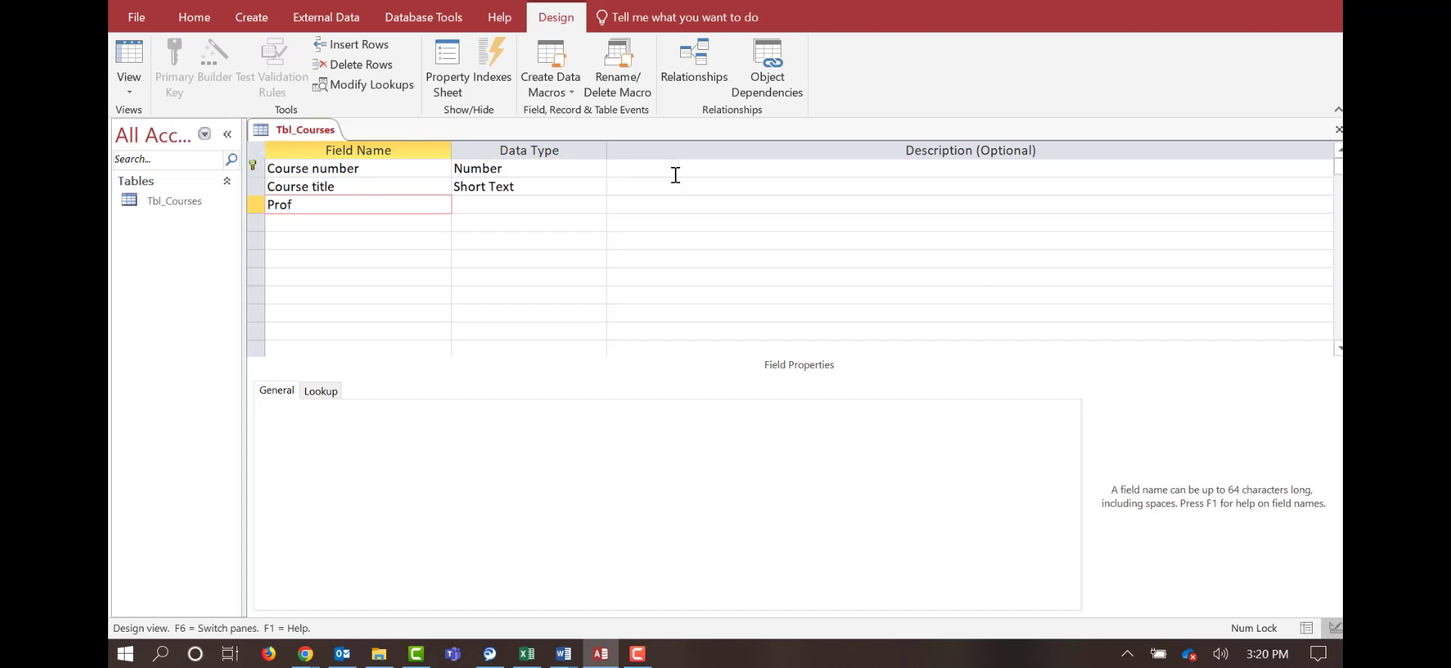
{"action": "type", "text": "essor ID"}
{"action": "key", "text": "Return"}
{"action": "key", "text": "Return"}
{"action": "key", "text": "Return"}
{"action": "type", "text": "Se"}
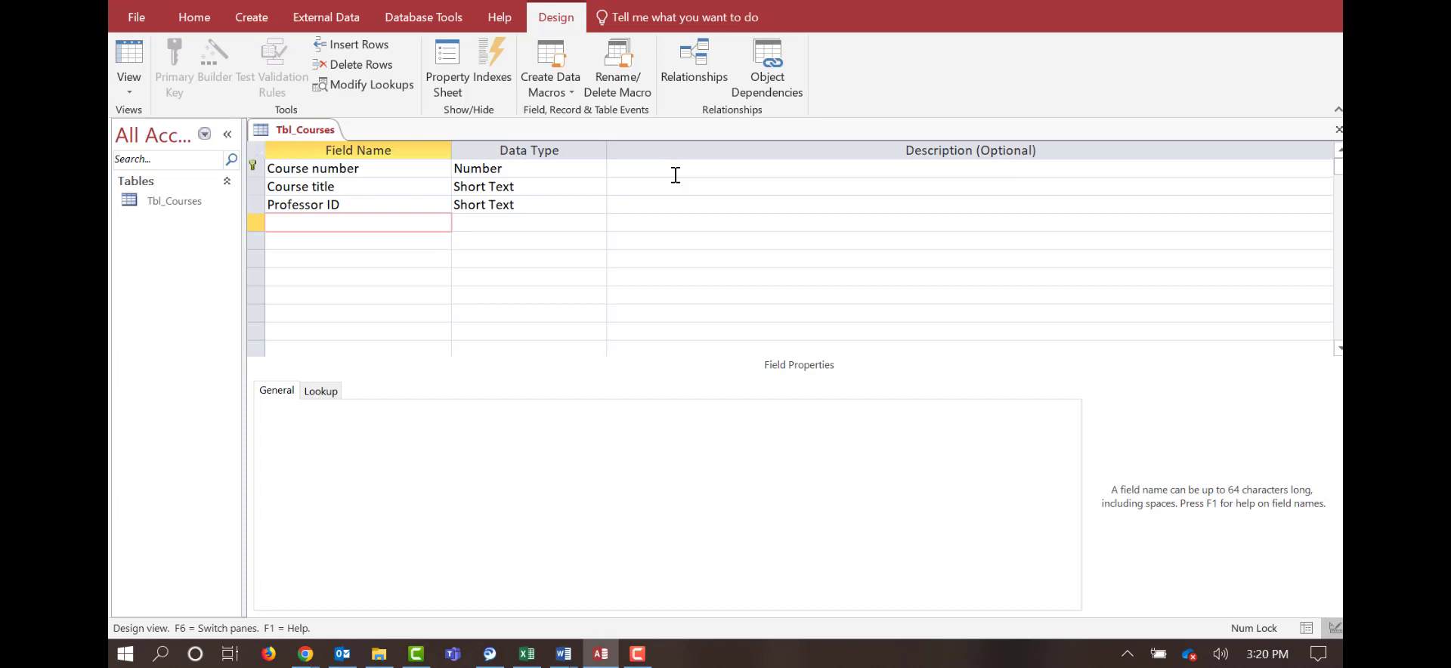
{"action": "type", "text": "mester hours"}
{"action": "key", "text": "Return"}
{"action": "type", "text": "Number"}
{"action": "key", "text": "Return"}
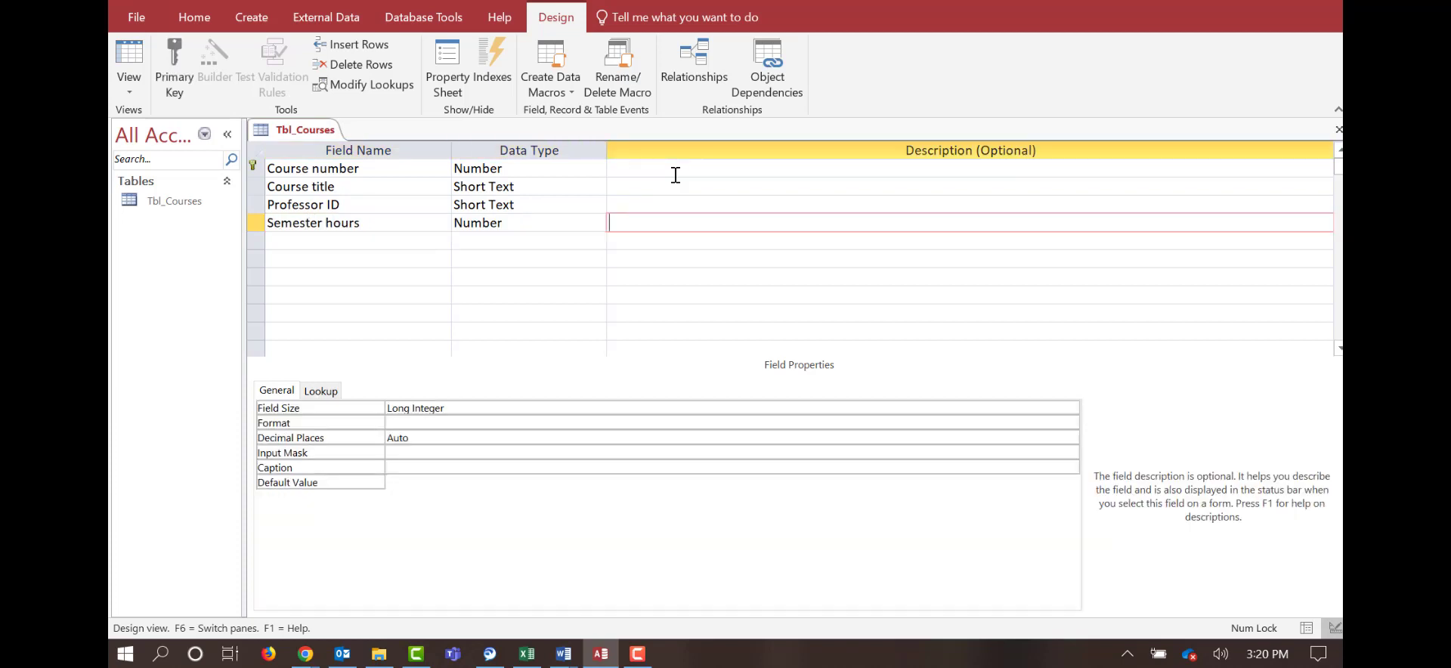
Confirm Semester hours stays Number, then save the table and switch to Datasheet View.
{"action": "left_click", "coordinate": [570, 224]}
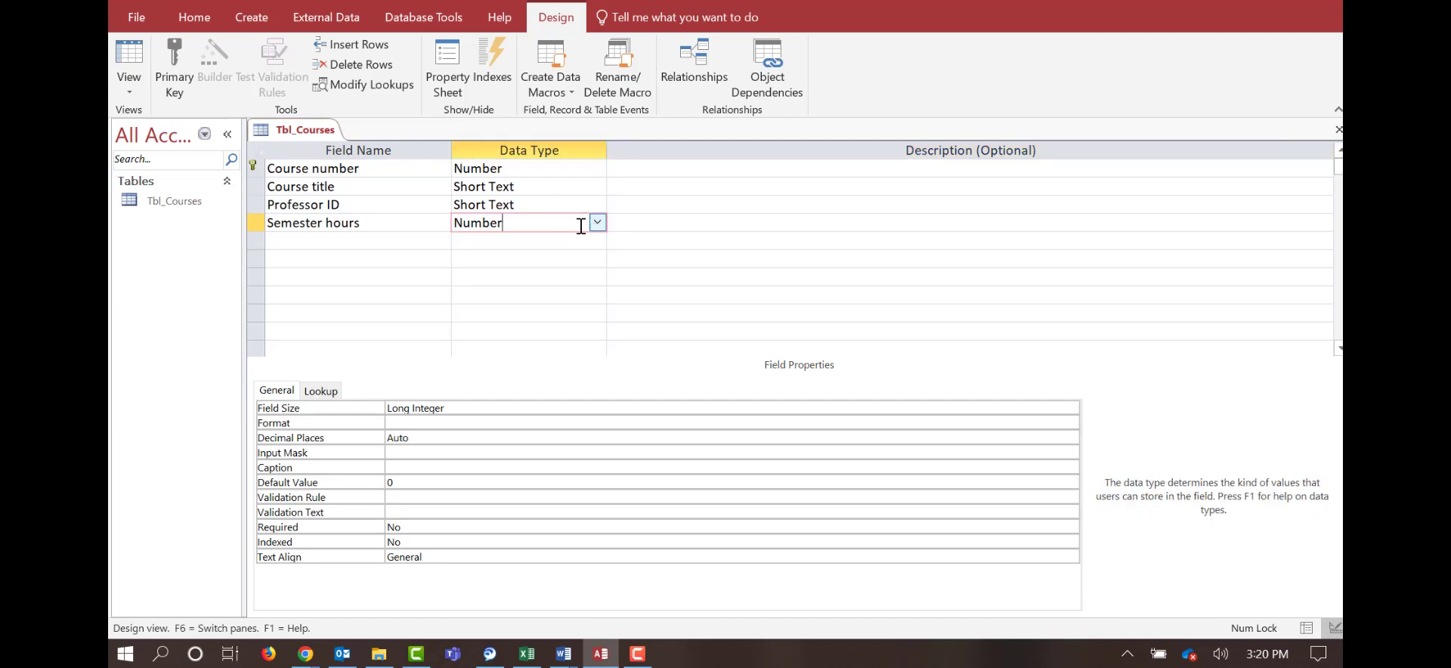
{"action": "left_click", "coordinate": [597, 223]}
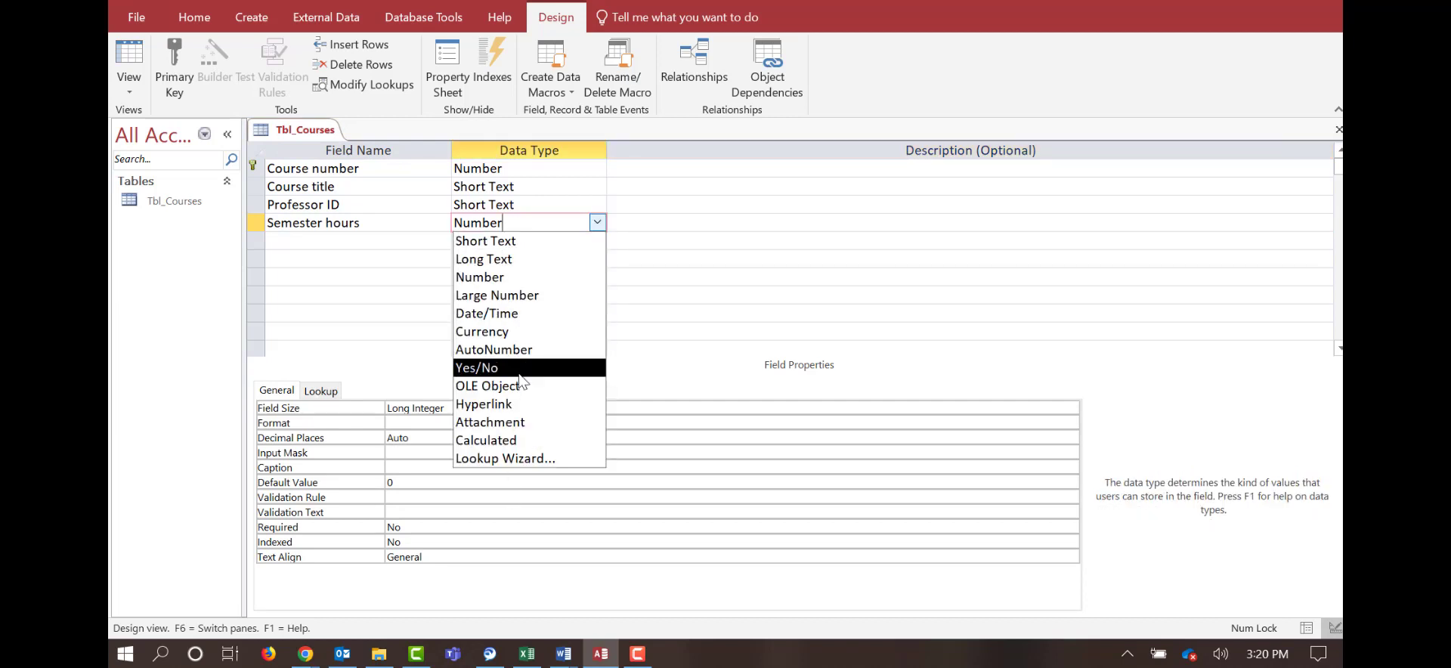
{"action": "left_click", "coordinate": [664, 227]}
{"action": "left_click", "coordinate": [539, 230]}
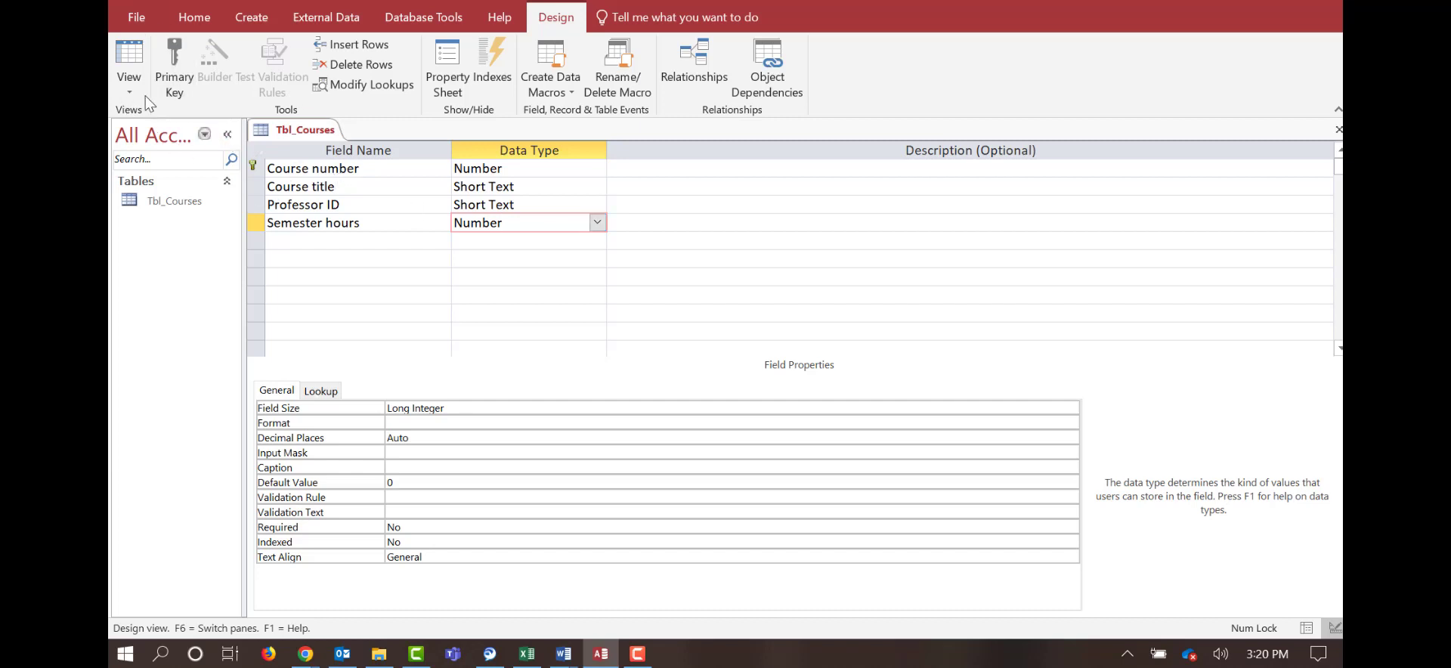
{"action": "left_click", "coordinate": [130, 57]}
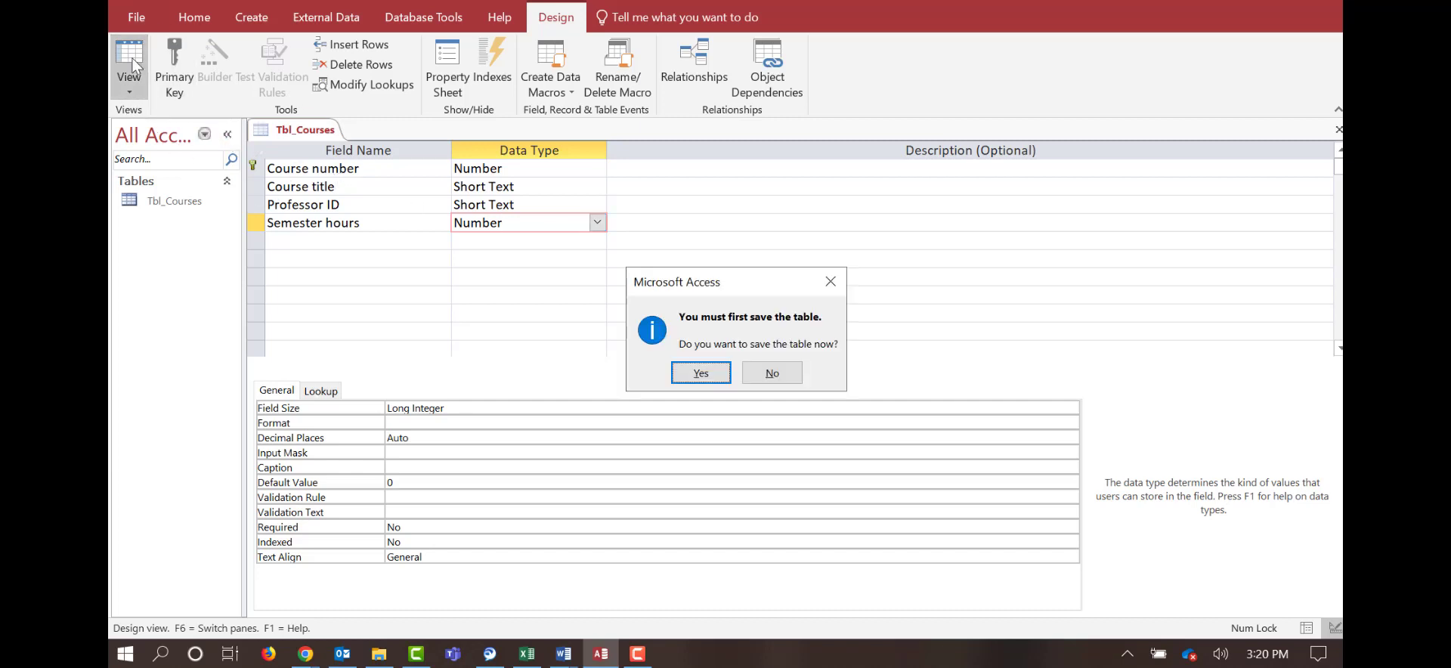
{"action": "left_click", "coordinate": [684, 380]}
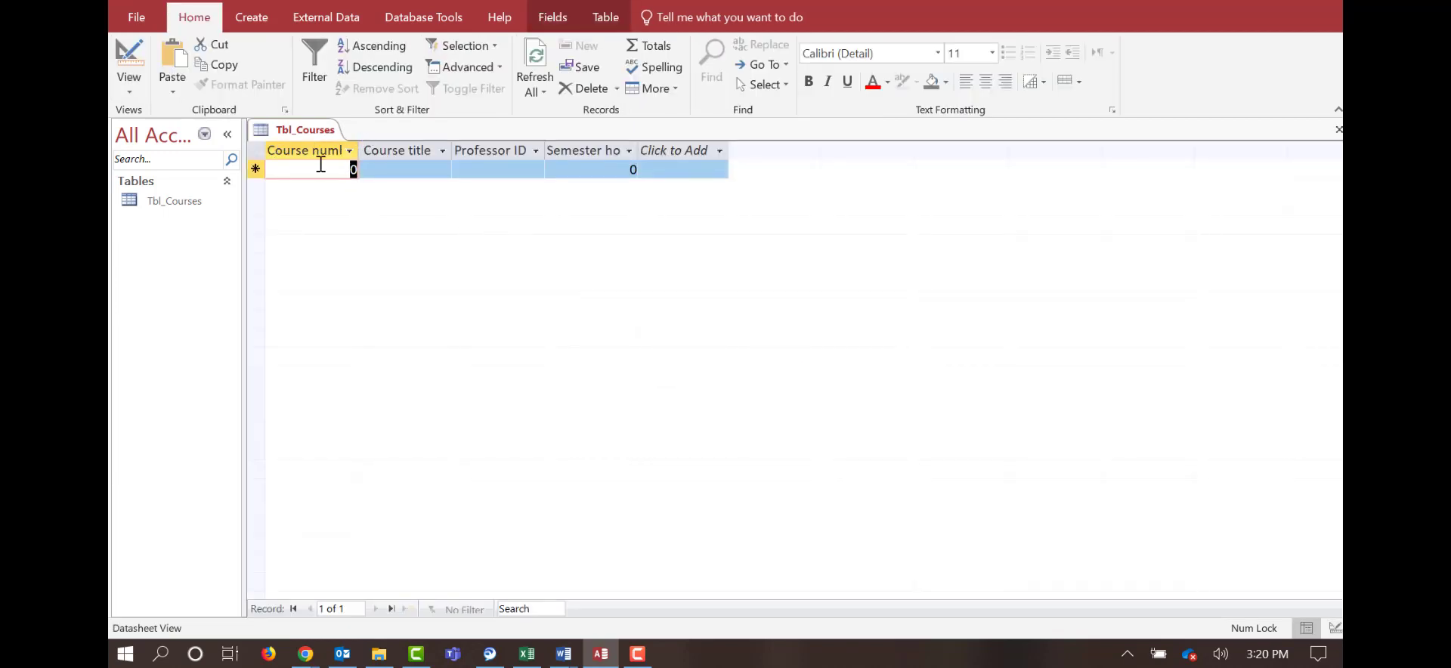
AutoFit the Course number, Course title, Professor ID and Semester hours column widths.
{"action": "double_click", "coordinate": [360, 150]}
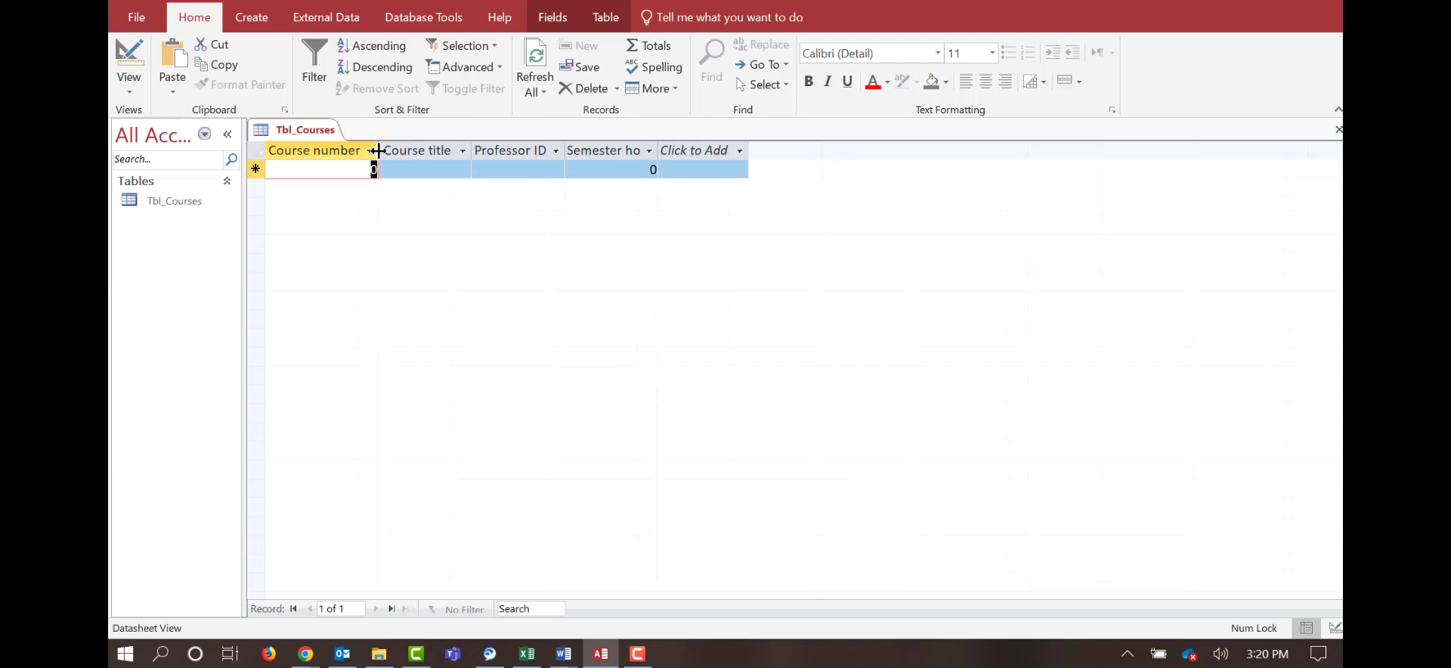
{"action": "double_click", "coordinate": [471, 150]}
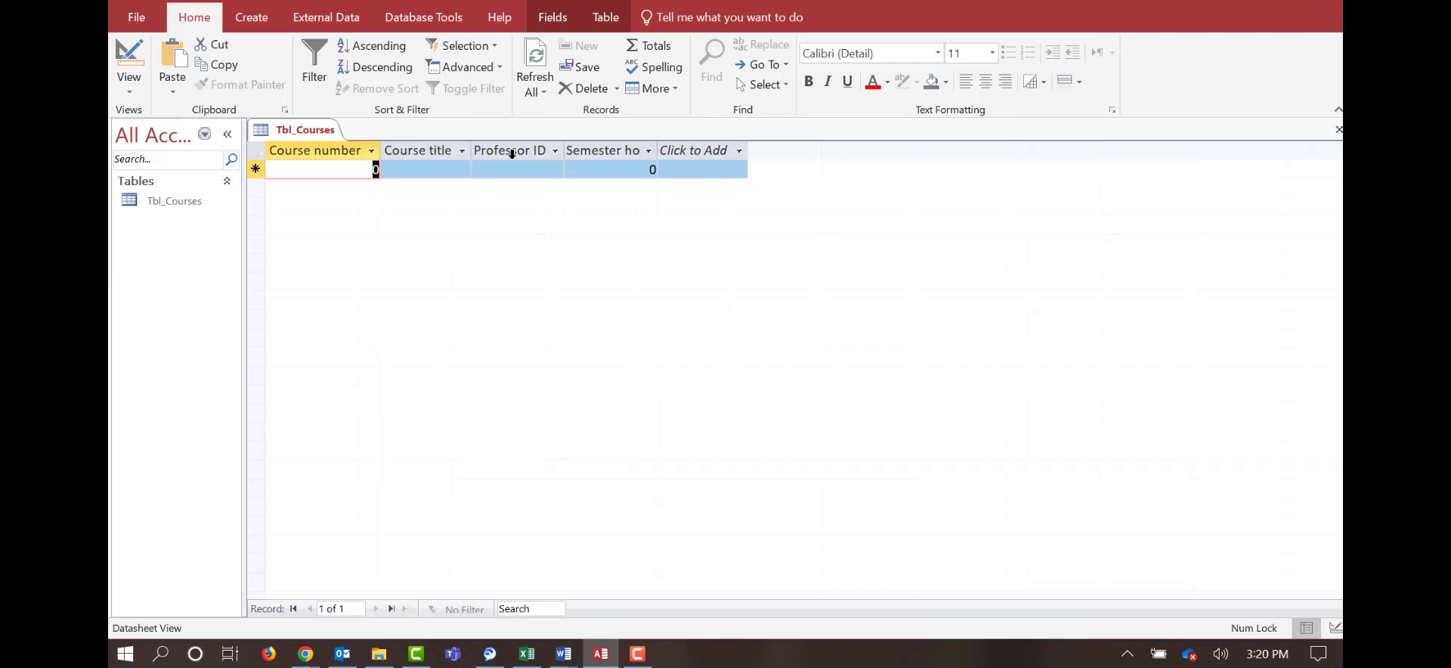
{"action": "double_click", "coordinate": [566, 151]}
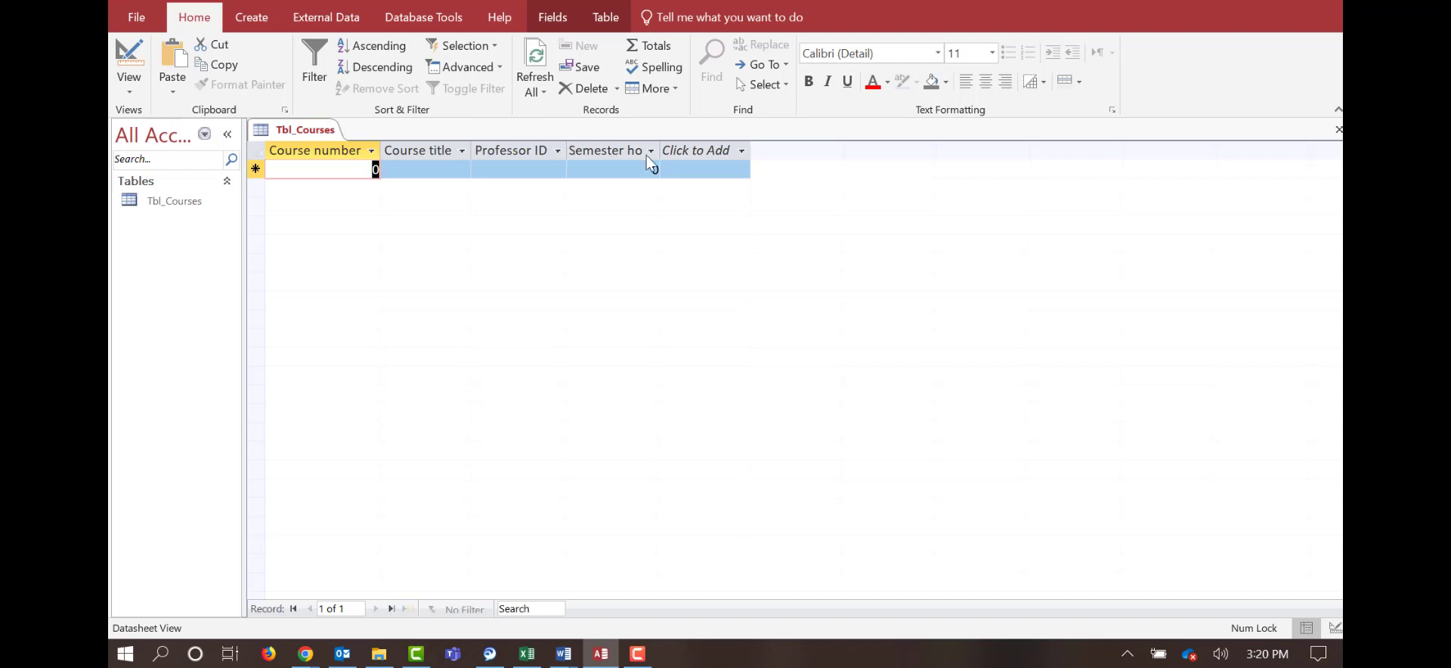
{"action": "double_click", "coordinate": [658, 151]}
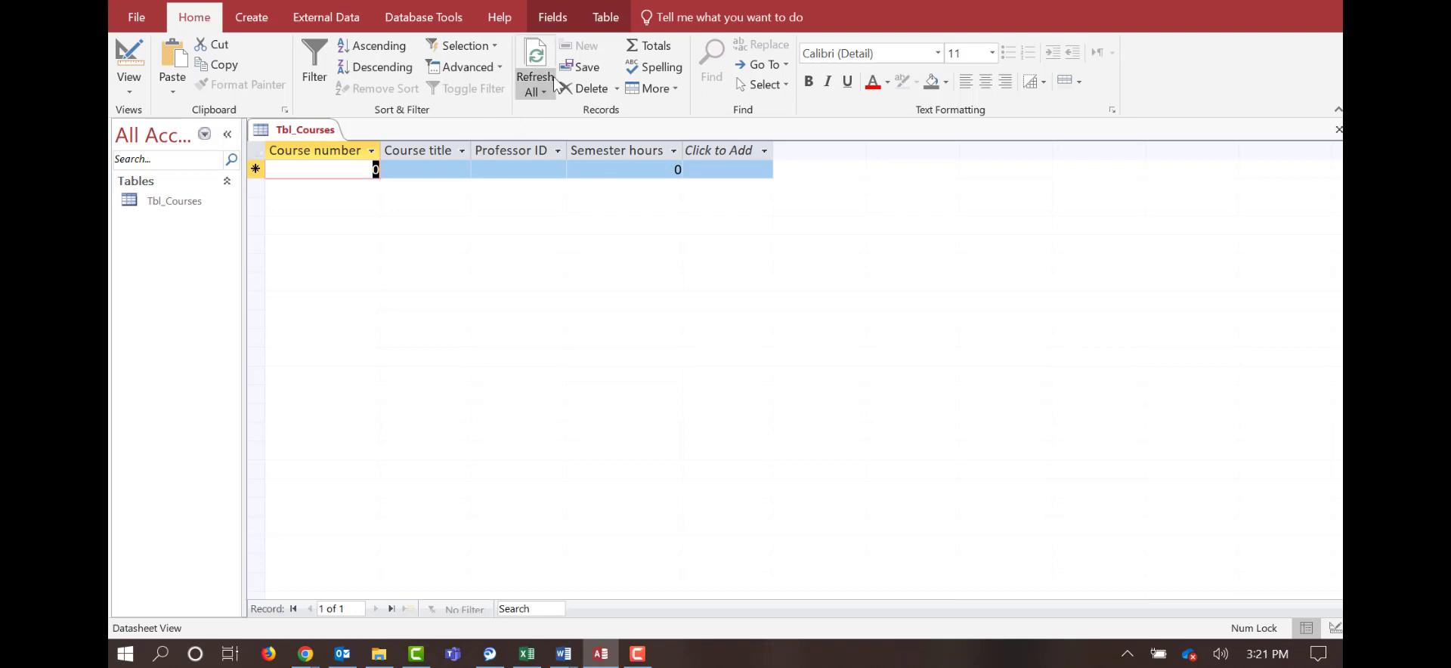
Add a blank Table1 datasheet from Create > Table after dismissing the navigation pane menu.
{"action": "right_click", "coordinate": [183, 243]}
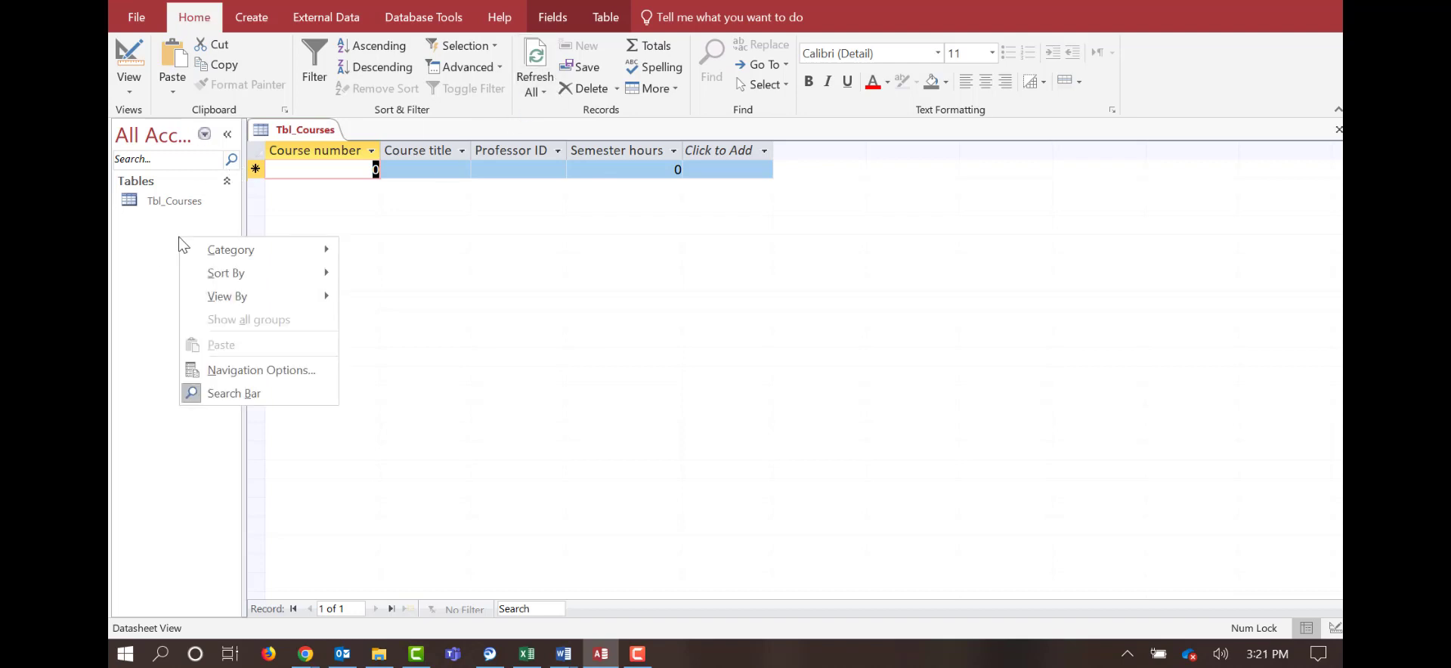
{"action": "left_click", "coordinate": [172, 245]}
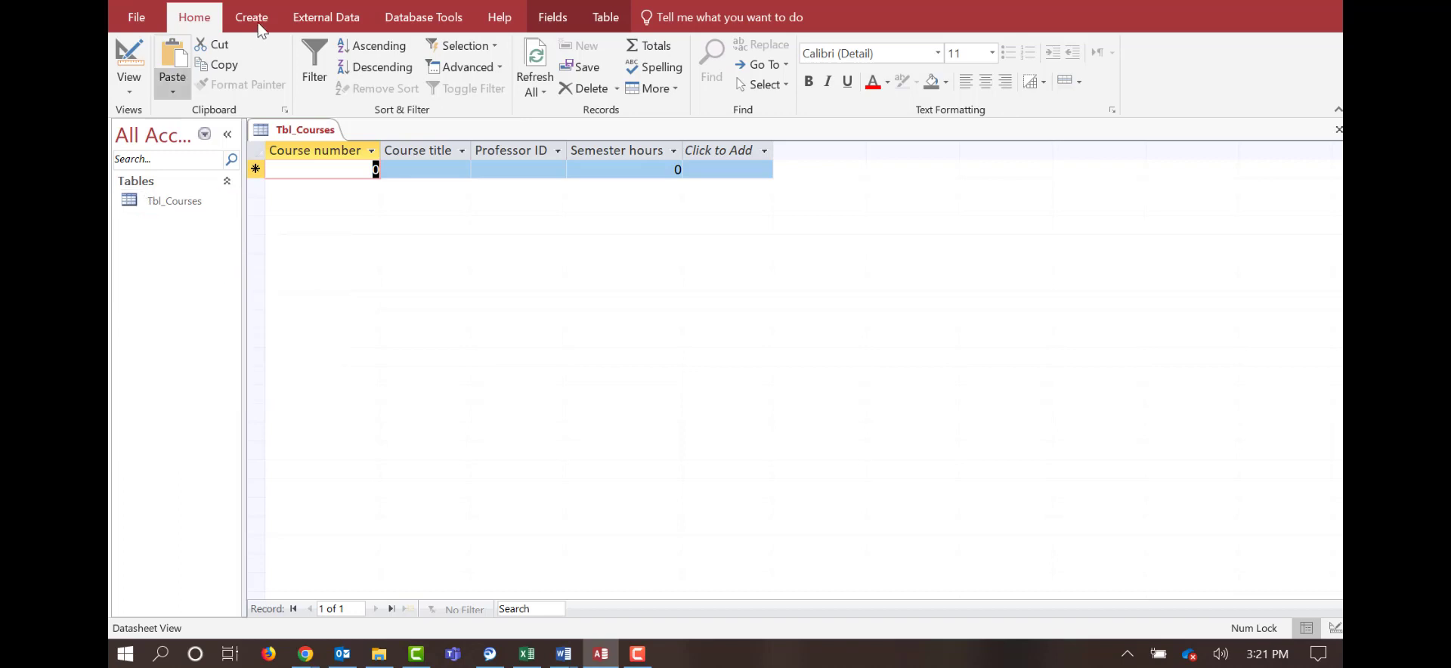
{"action": "left_click", "coordinate": [265, 15]}
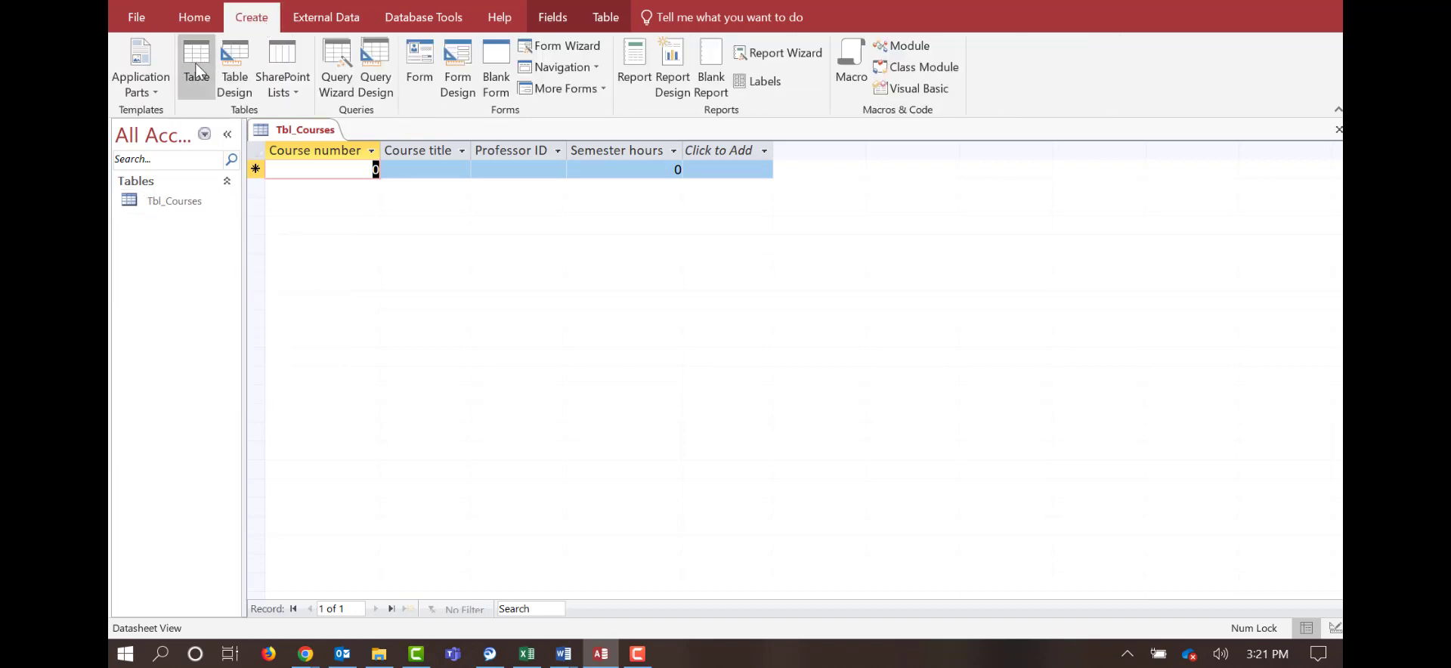
{"action": "left_click", "coordinate": [196, 64]}
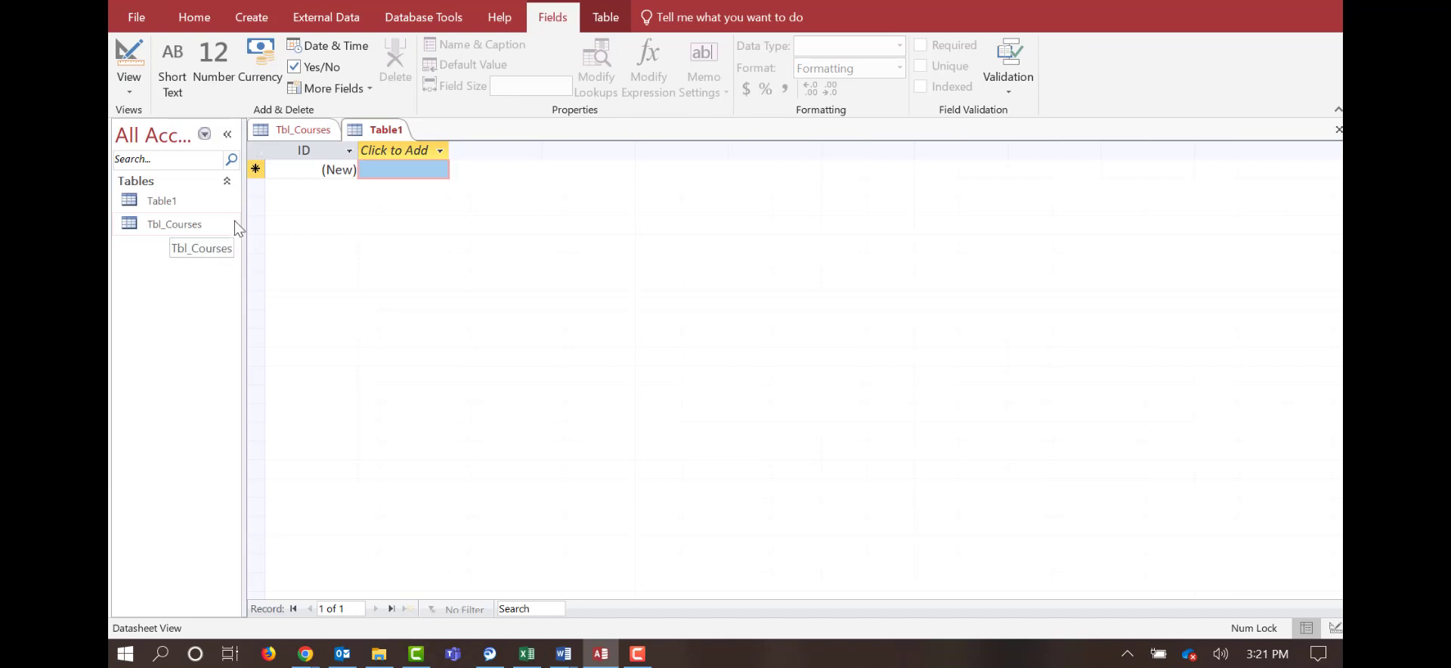